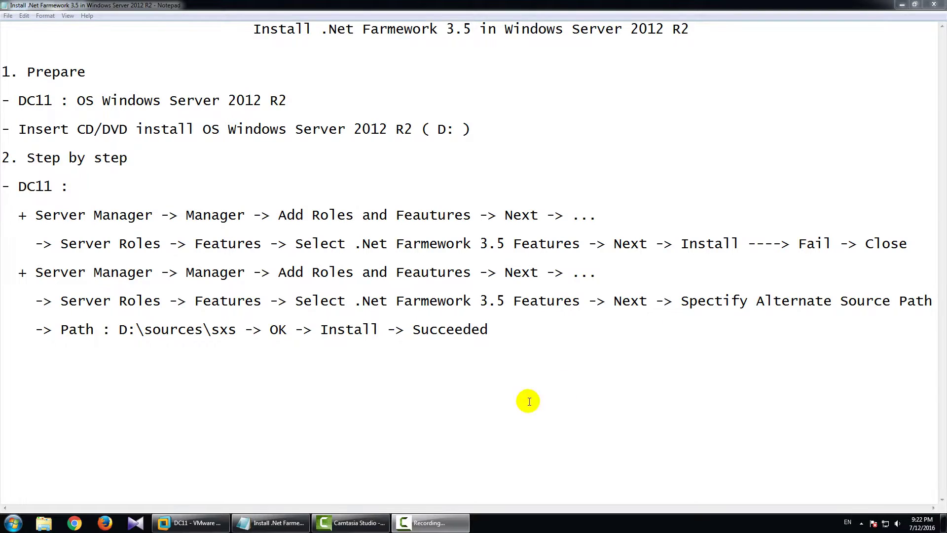
# Switch to VMware Workstation, power on the DC11 virtual machine and sign in as Administrator with the account password.
pyautogui.click(205, 523)
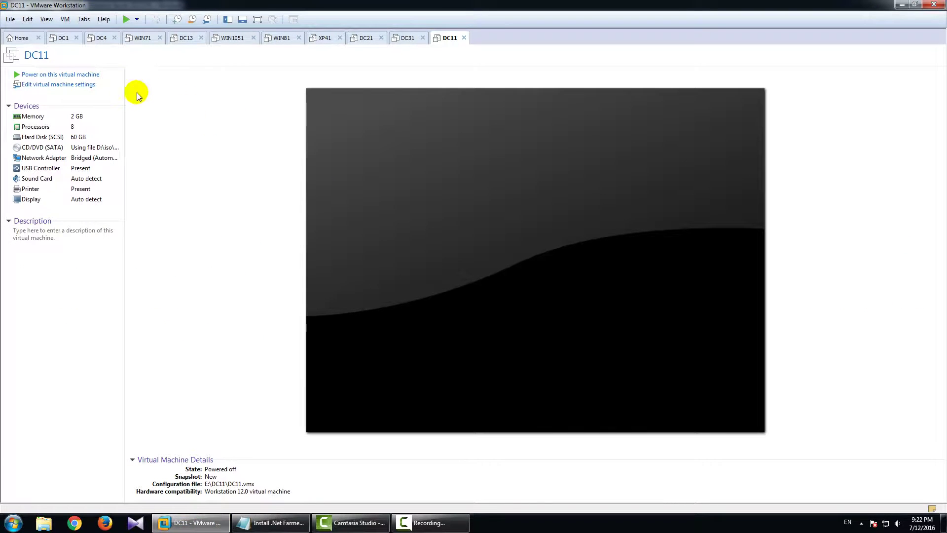
pyautogui.click(91, 75)
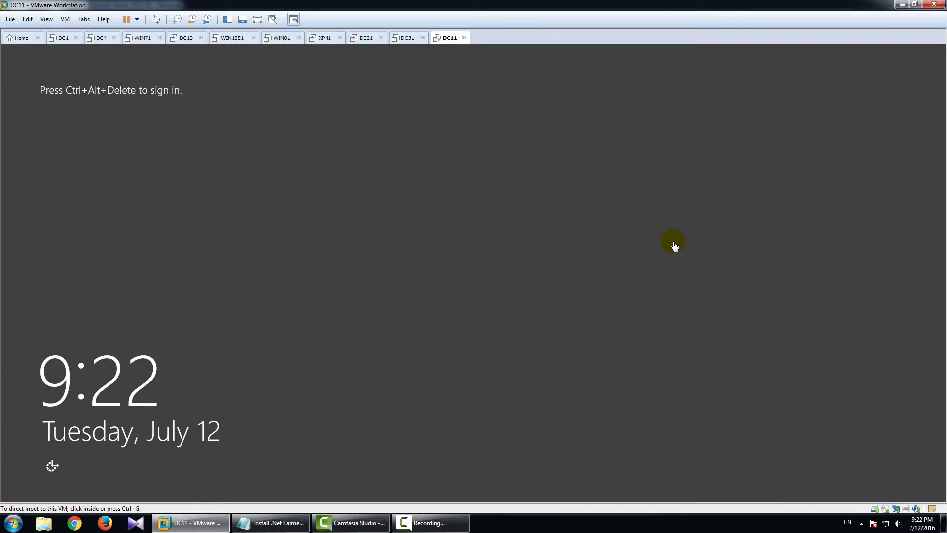
pyautogui.click(675, 246)
pyautogui.press('ctrl+alt+Insert')
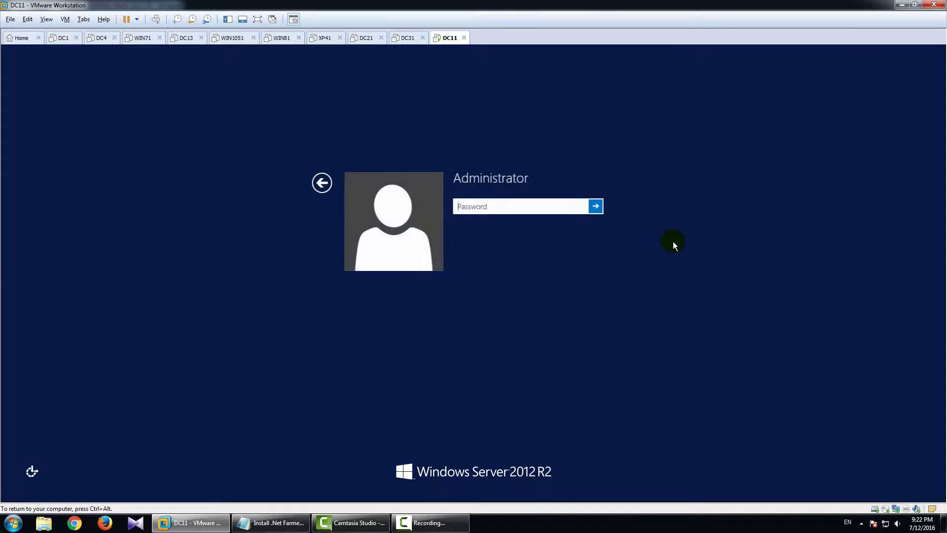
pyautogui.write('••••••••')
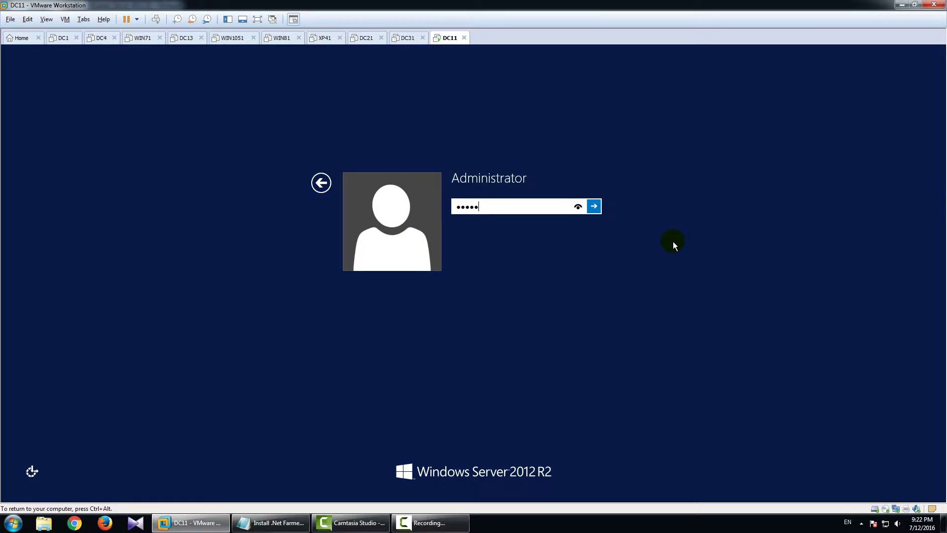
pyautogui.press('Return')
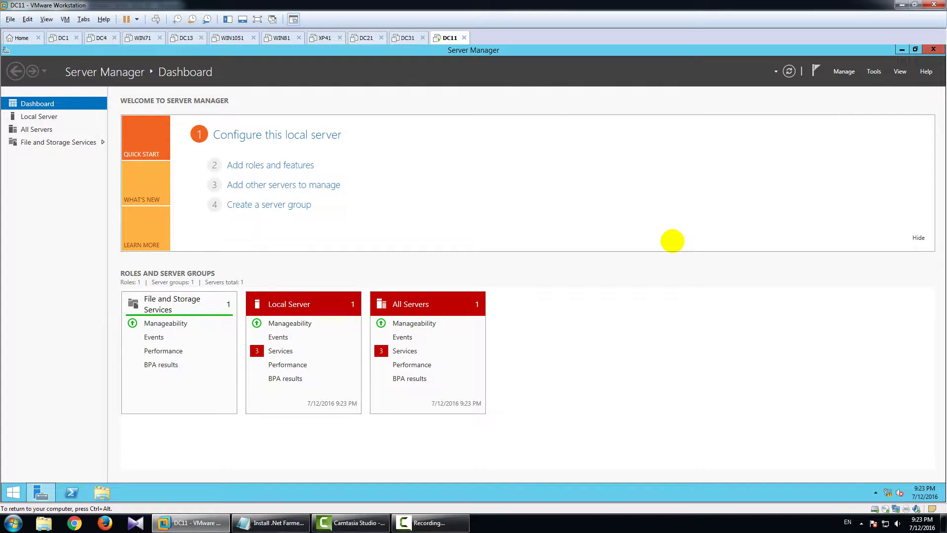
# Start the Add Roles and Features Wizard and advance to feature selection, keeping the default installation type, server and roles.
pyautogui.click(844, 72)
pyautogui.click(862, 85)
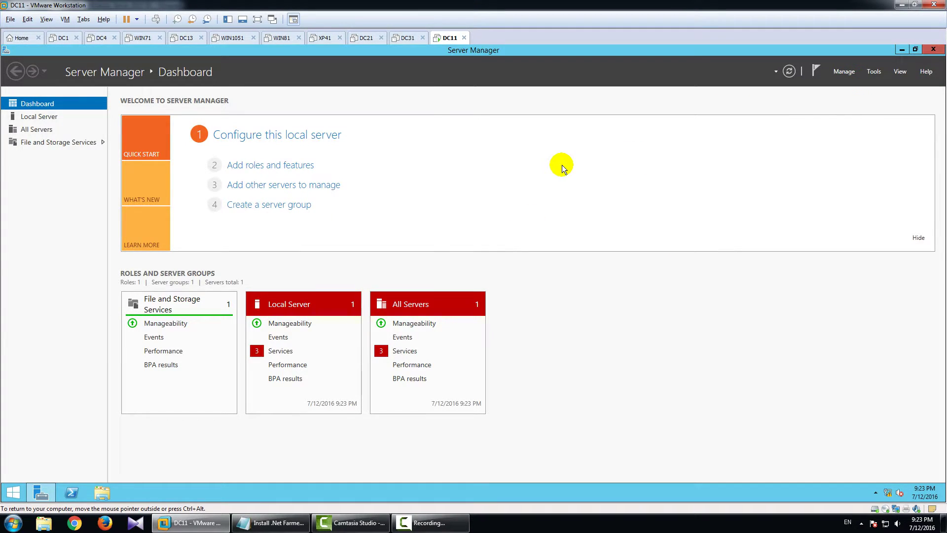
pyautogui.moveTo(324, 88); pyautogui.dragTo(524, 85)
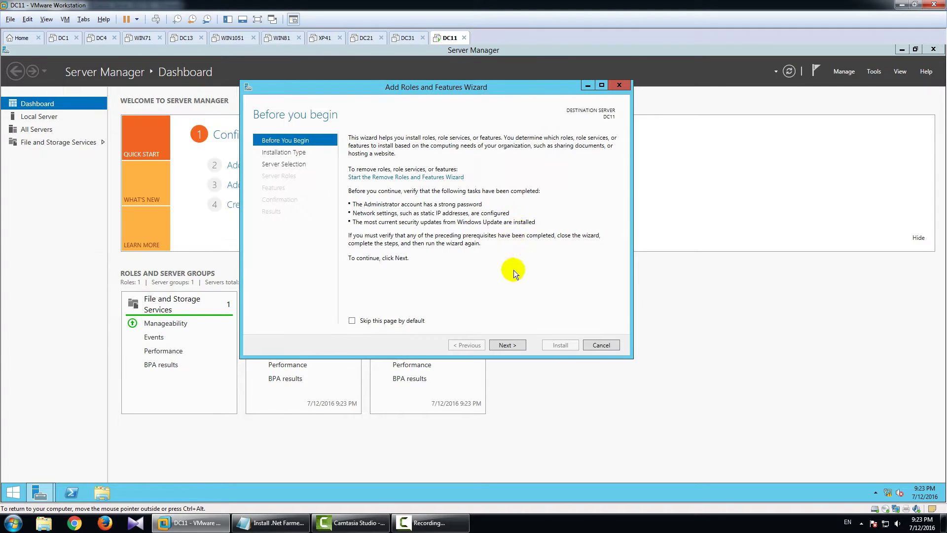
pyautogui.click(507, 342)
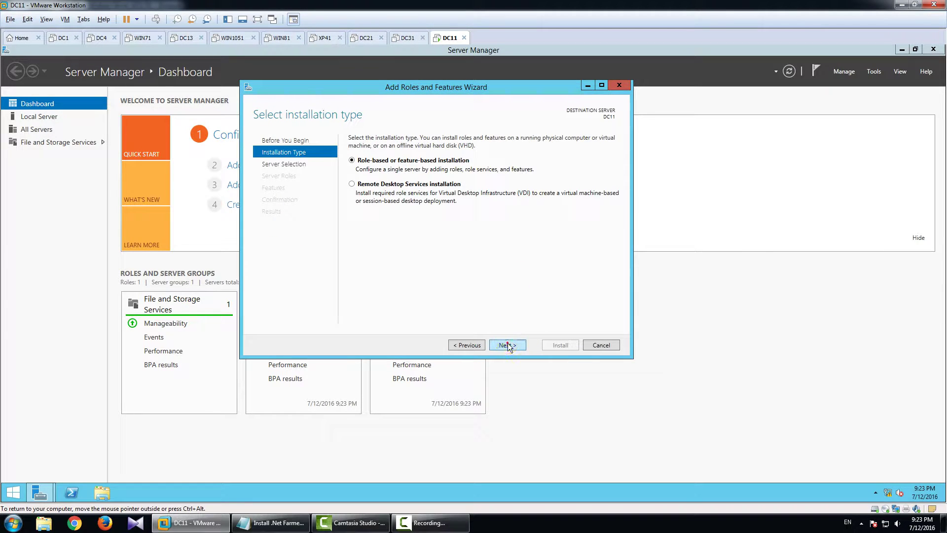
pyautogui.click(507, 342)
pyautogui.click(508, 344)
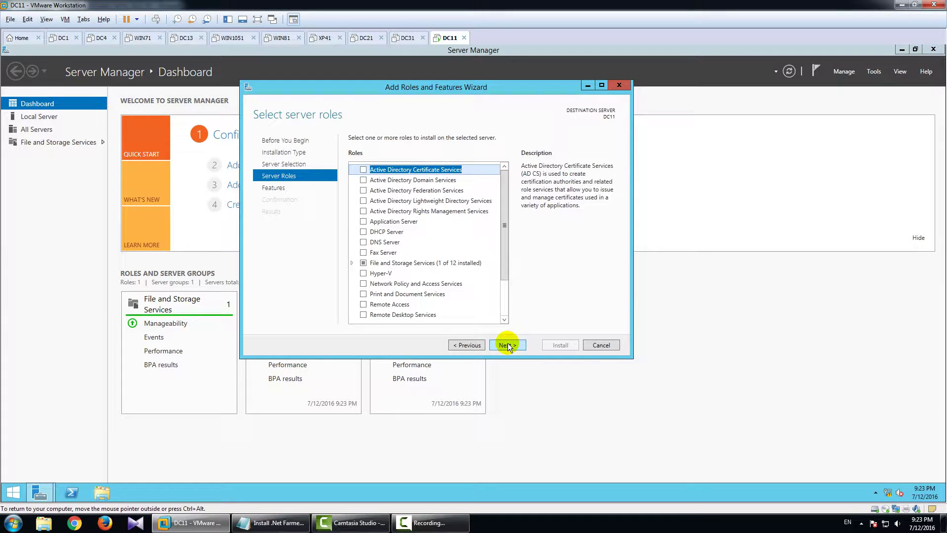
pyautogui.click(507, 345)
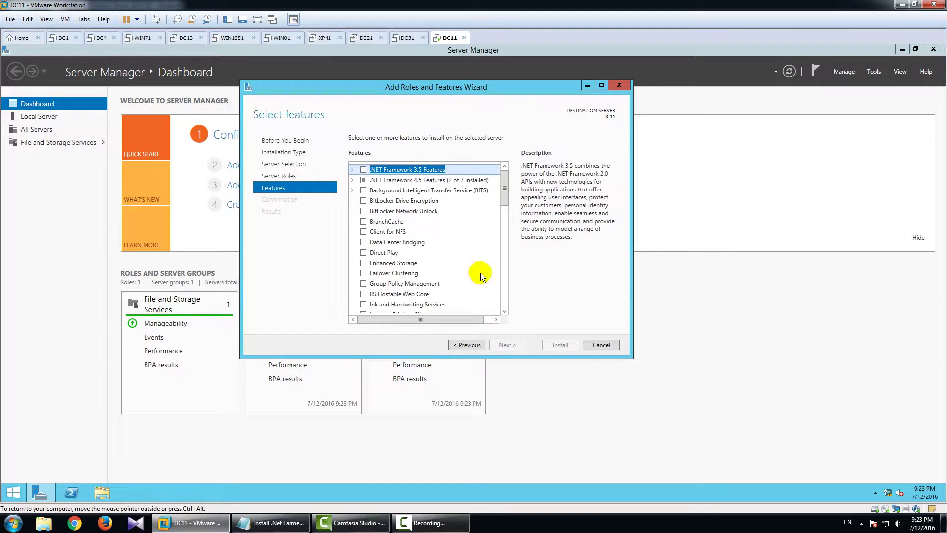
# Try to install .NET Framework 3.5 Features without specifying an alternate source path, then close the wizard.
pyautogui.click(353, 169)
pyautogui.click(363, 170)
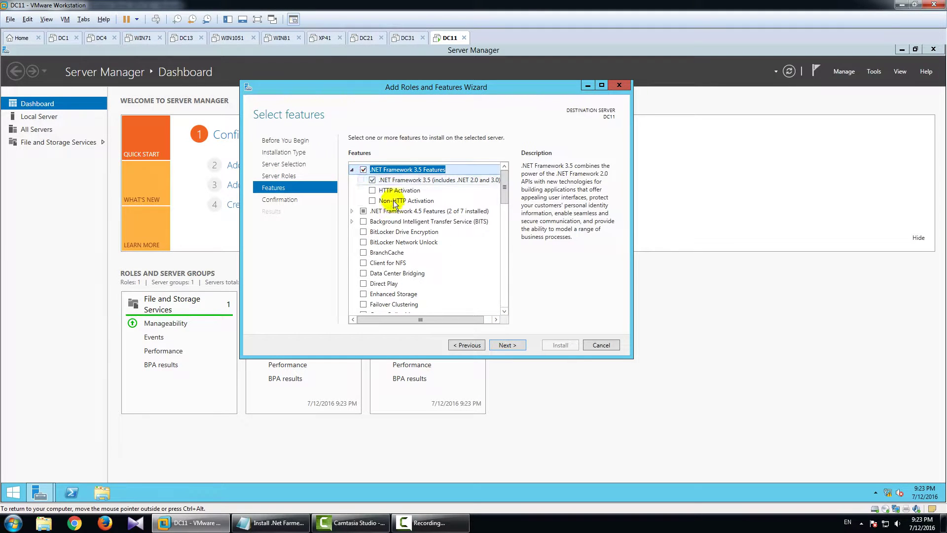
pyautogui.click(507, 345)
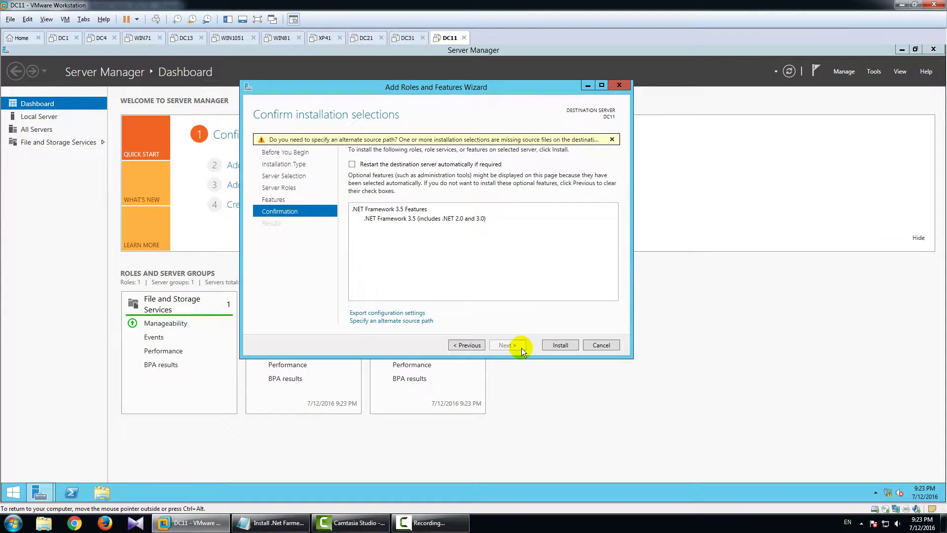
pyautogui.click(567, 346)
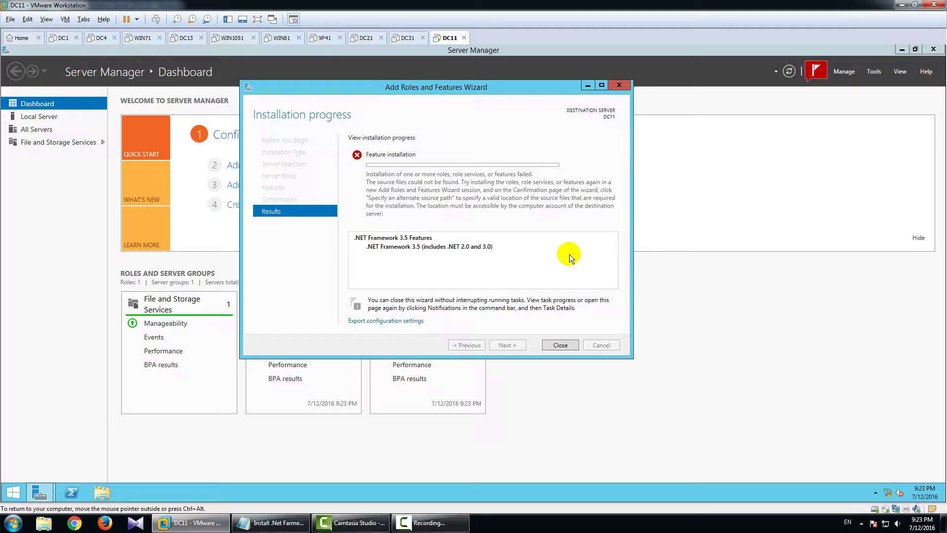
pyautogui.click(564, 344)
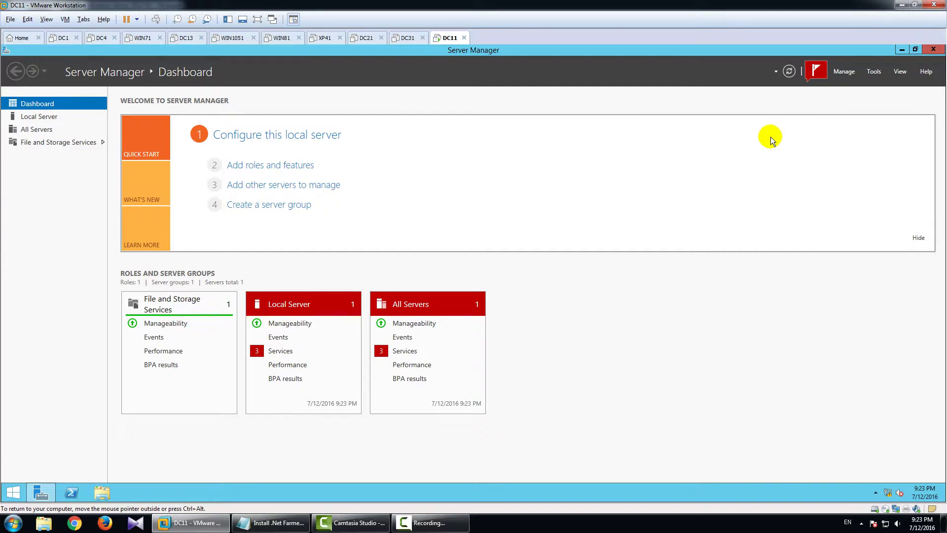
# Reopen the Add Roles and Features Wizard and proceed to the Features page with role-based installation and no additional roles.
pyautogui.click(844, 72)
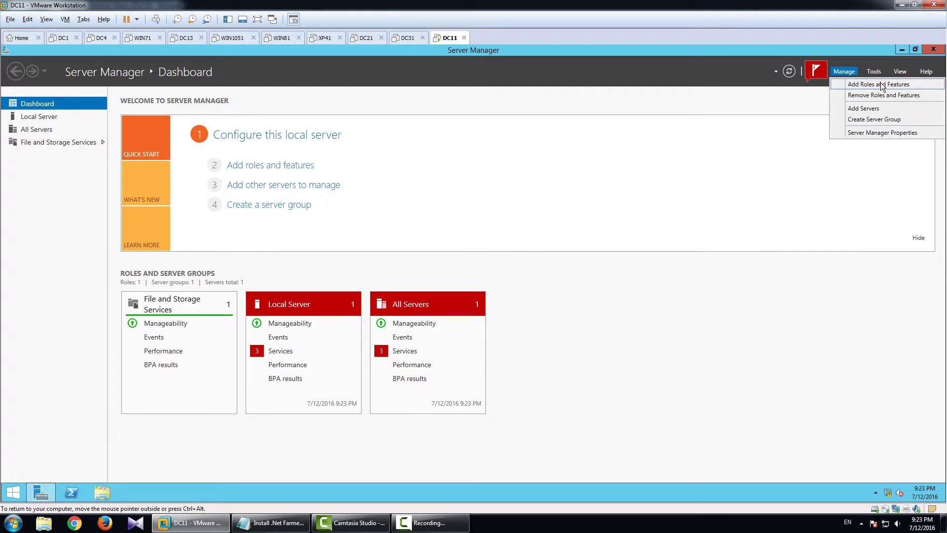
pyautogui.click(882, 87)
pyautogui.moveTo(312, 118); pyautogui.dragTo(498, 93)
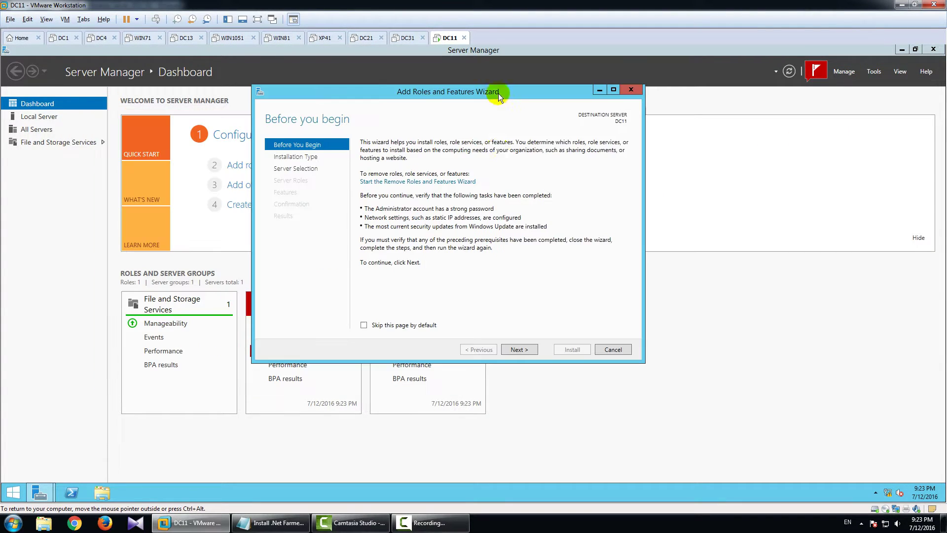
pyautogui.click(514, 348)
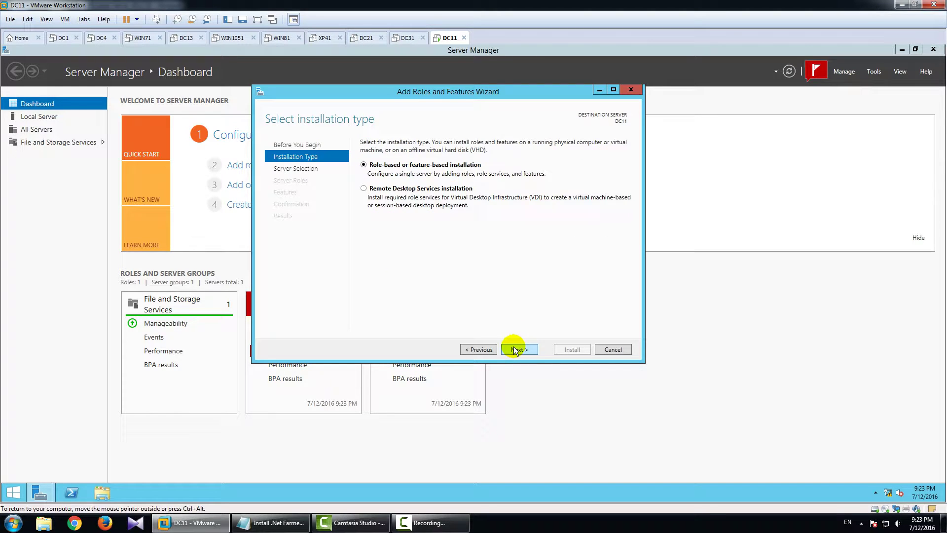
pyautogui.click(514, 349)
pyautogui.click(515, 349)
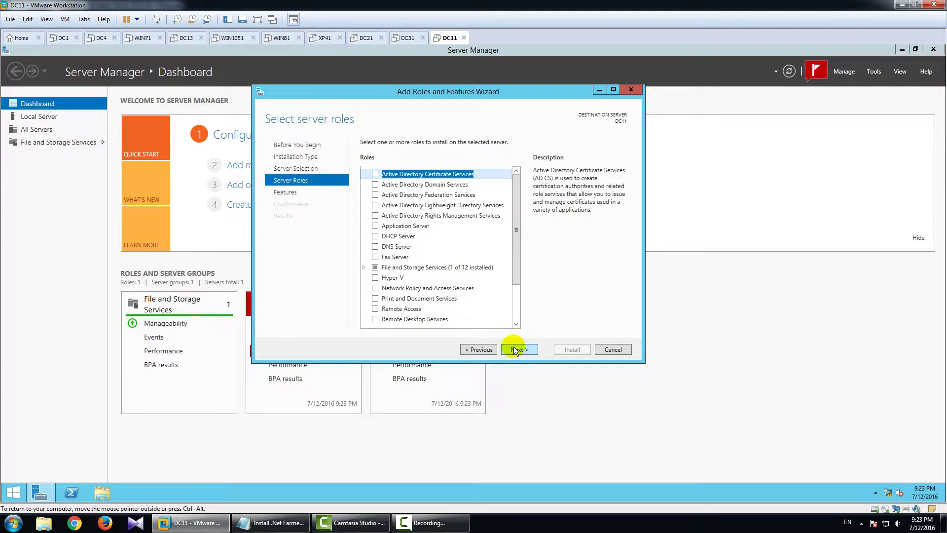
pyautogui.click(514, 349)
# Select .NET Framework 3.5 (includes .NET 2.0 and 3.0) and open the alternate source path settings from the confirmation page.
pyautogui.click(363, 174)
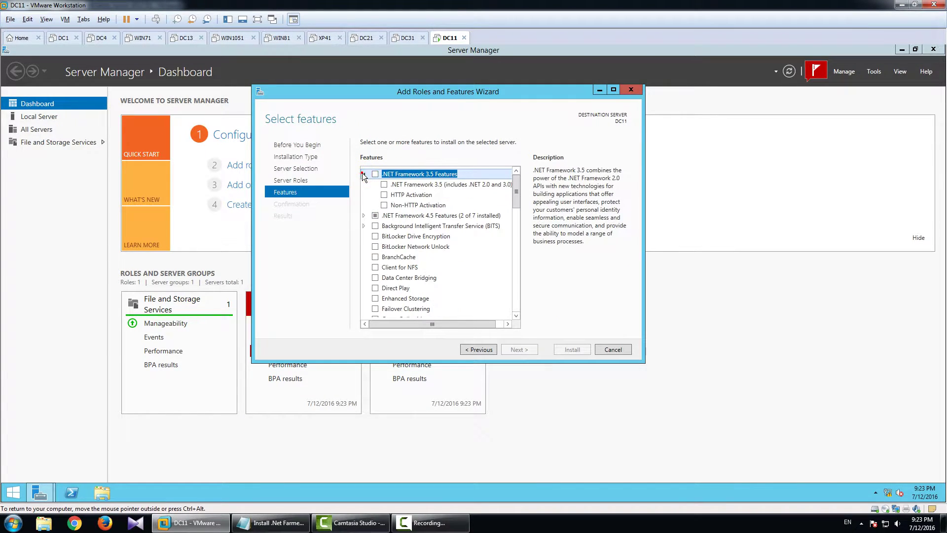
pyautogui.click(384, 185)
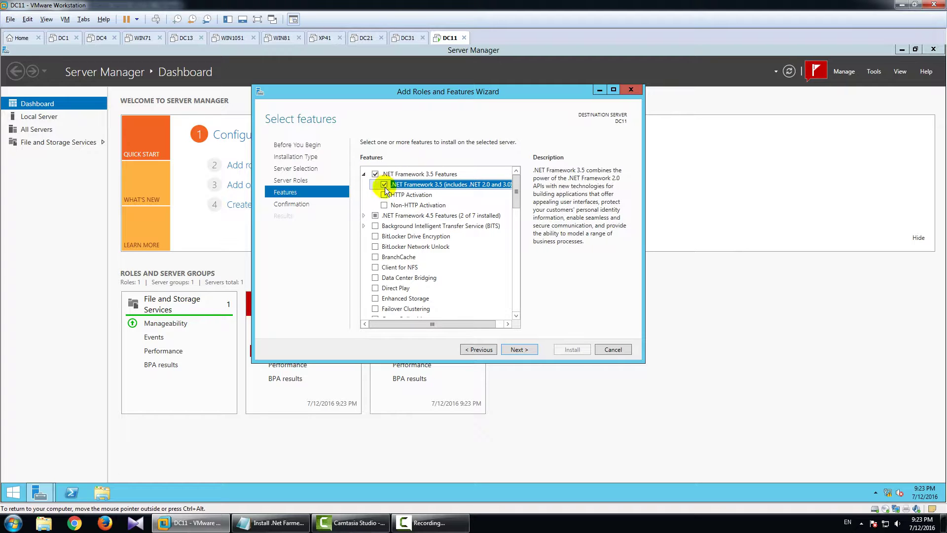
pyautogui.click(526, 348)
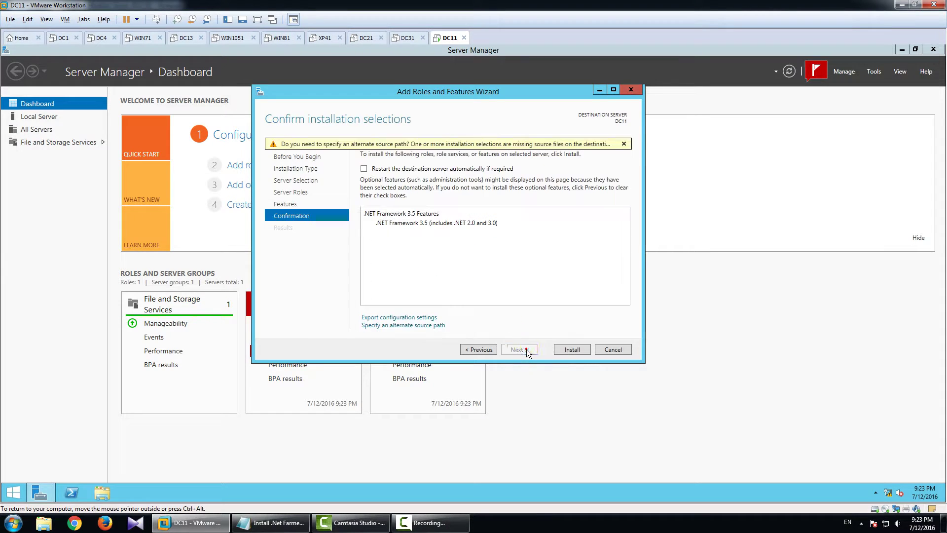
pyautogui.click(412, 327)
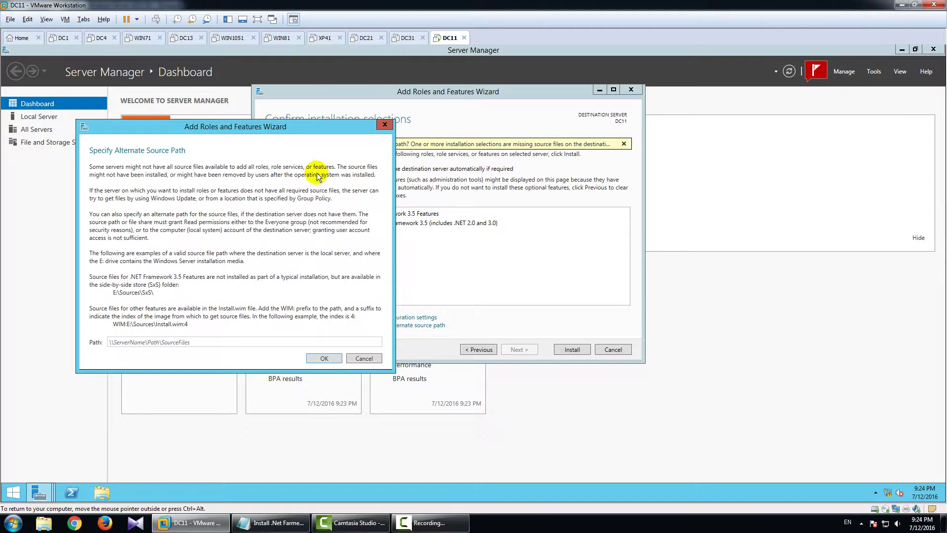
pyautogui.moveTo(286, 128); pyautogui.dragTo(534, 81)
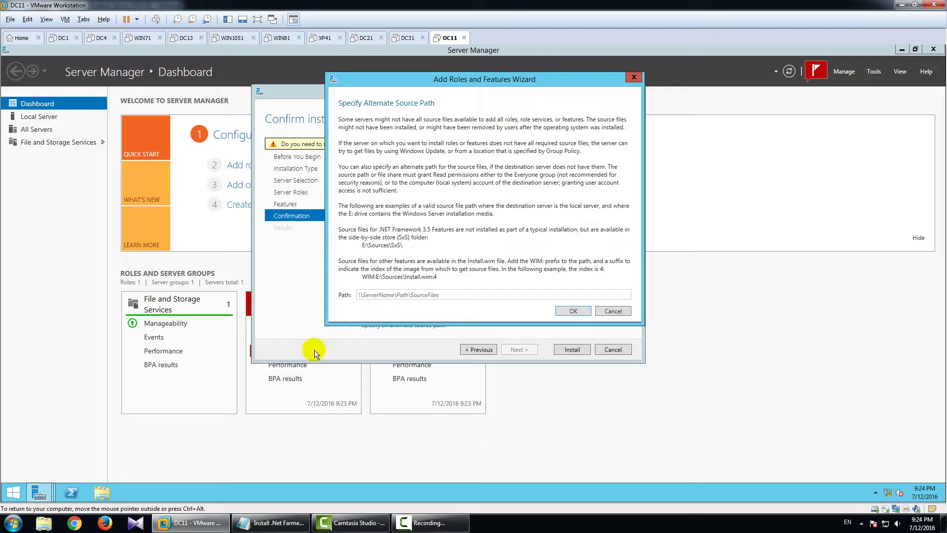
# Open File Explorer and browse to the sxs folder inside sources on DVD Drive (D:).
pyautogui.click(101, 492)
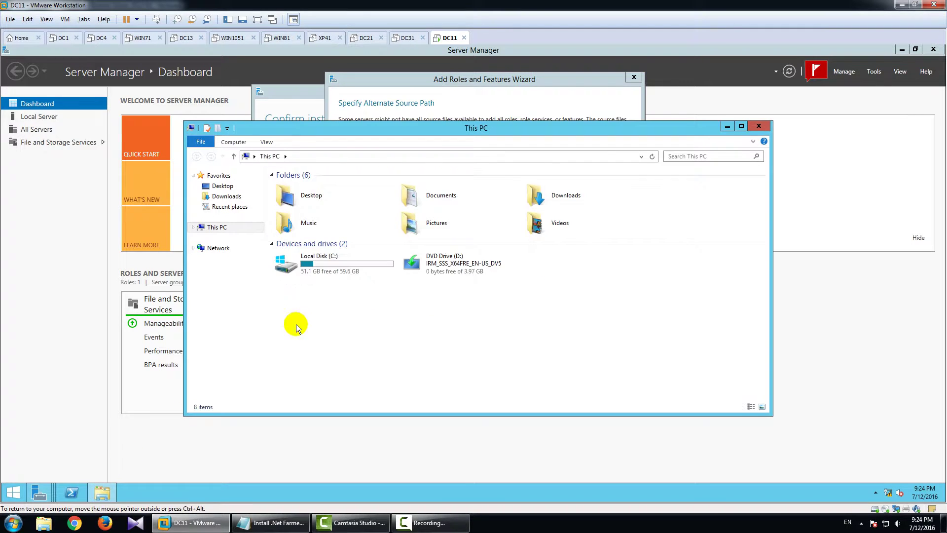
pyautogui.click(417, 273)
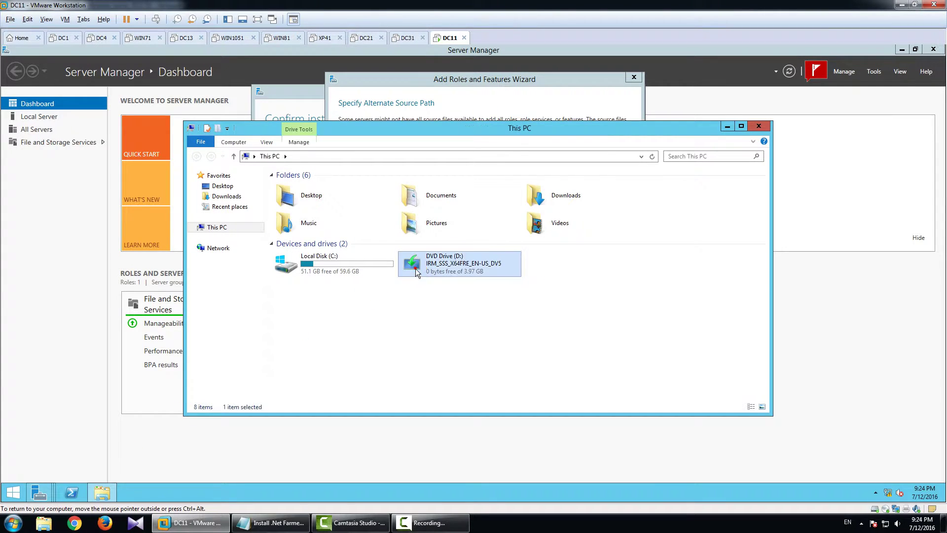
pyautogui.click(194, 228)
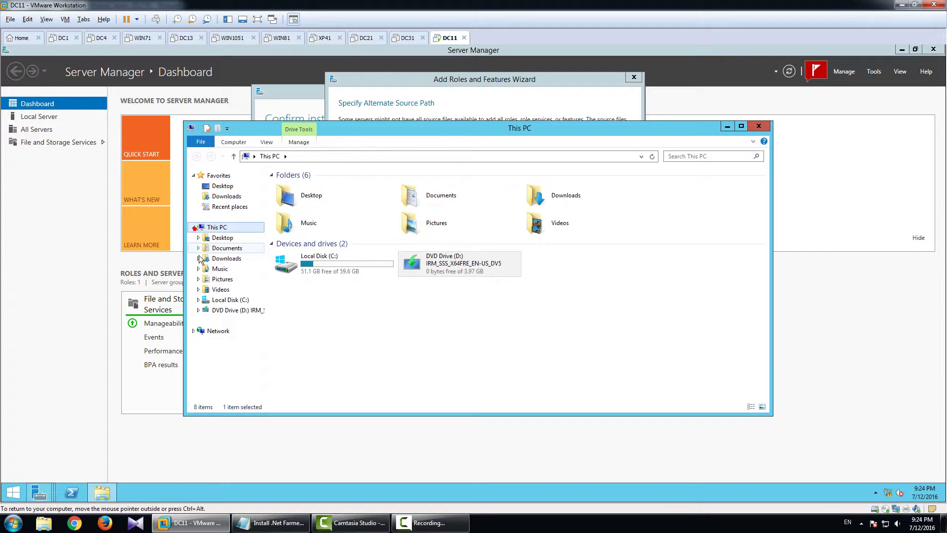
pyautogui.click(220, 311)
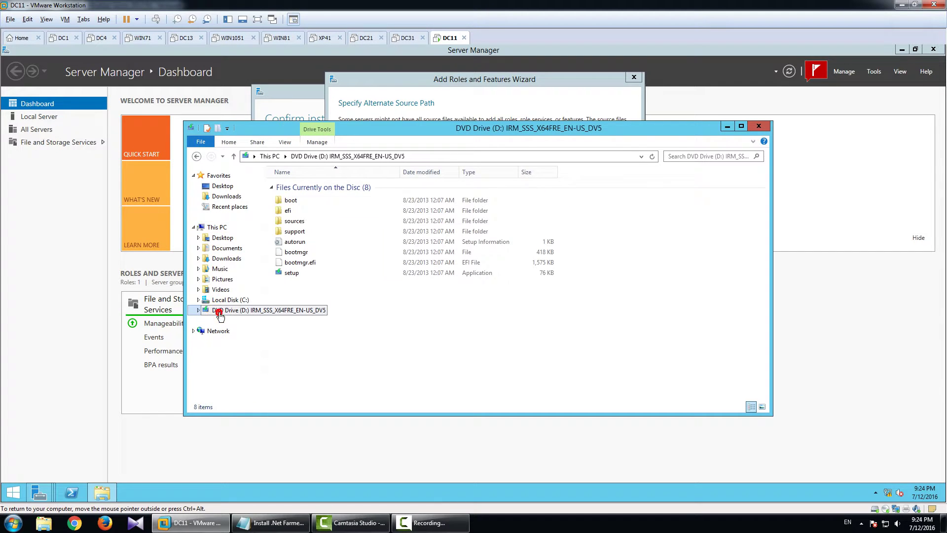
pyautogui.doubleClick(302, 221)
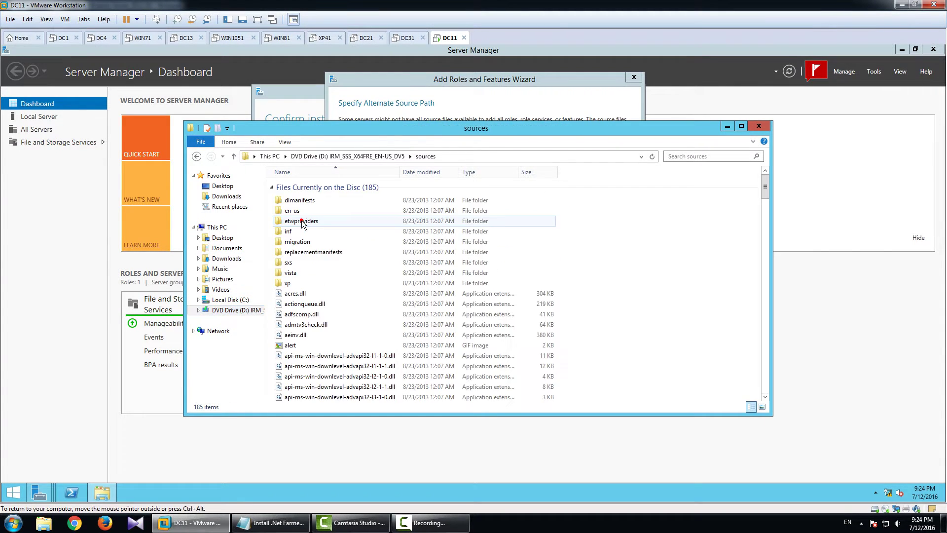
pyautogui.doubleClick(291, 262)
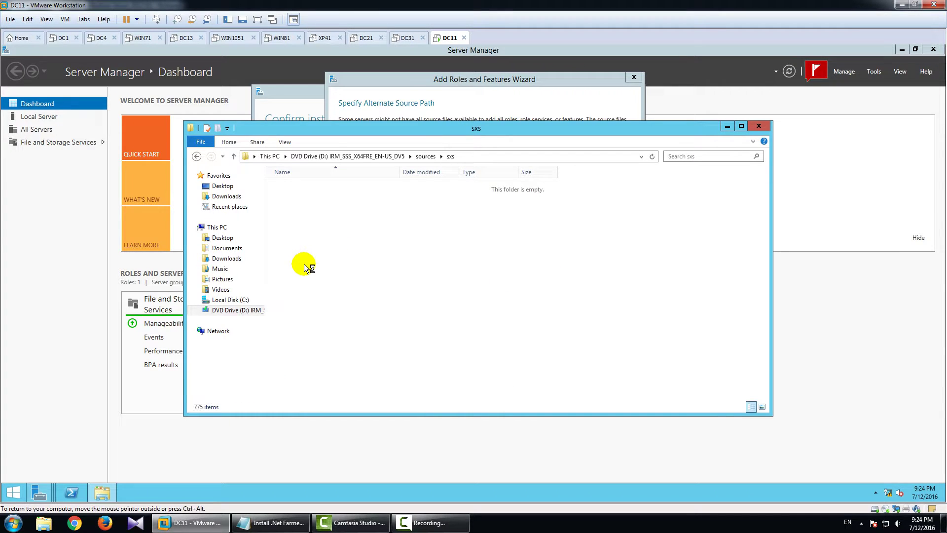
# Look through the contents of the sxs folder and copy its full path, D:\sources\sxs, from File Explorer.
pyautogui.click(741, 126)
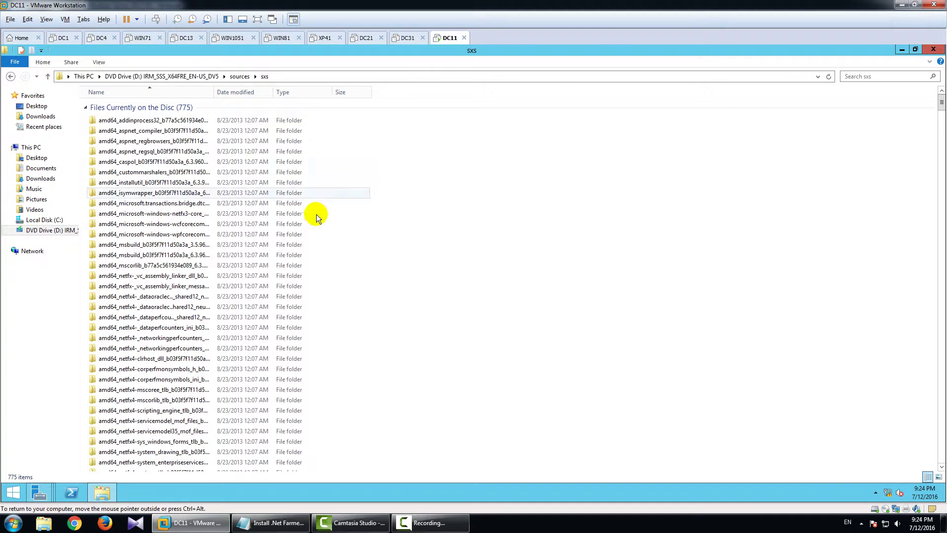
pyautogui.scroll(-20, 315, 230)
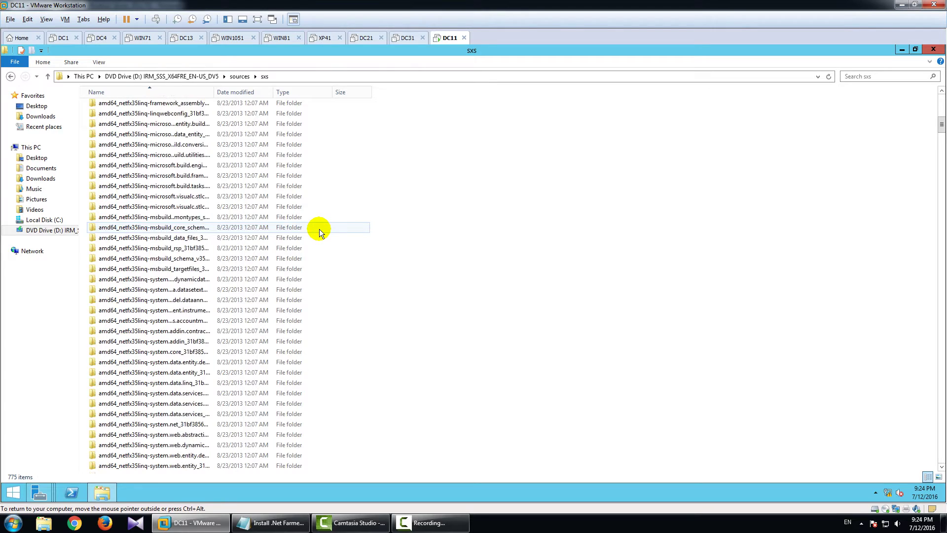
pyautogui.scroll(-15, 320, 229)
pyautogui.scroll(15, 320, 227)
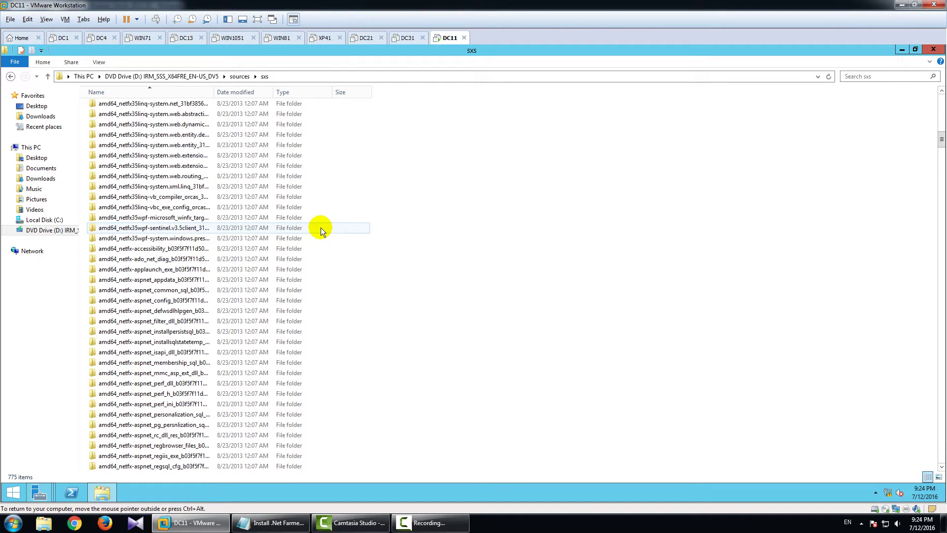
pyautogui.scroll(20, 320, 224)
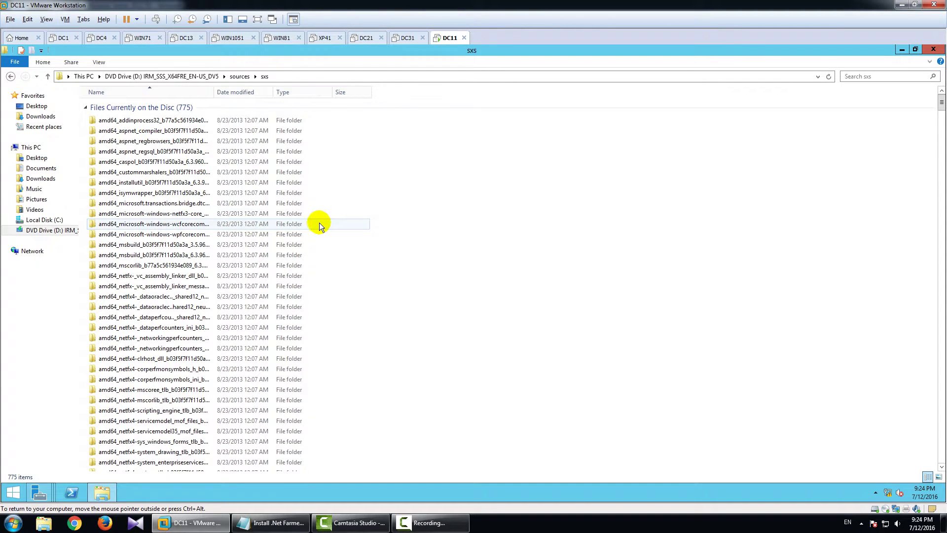
pyautogui.click(279, 78)
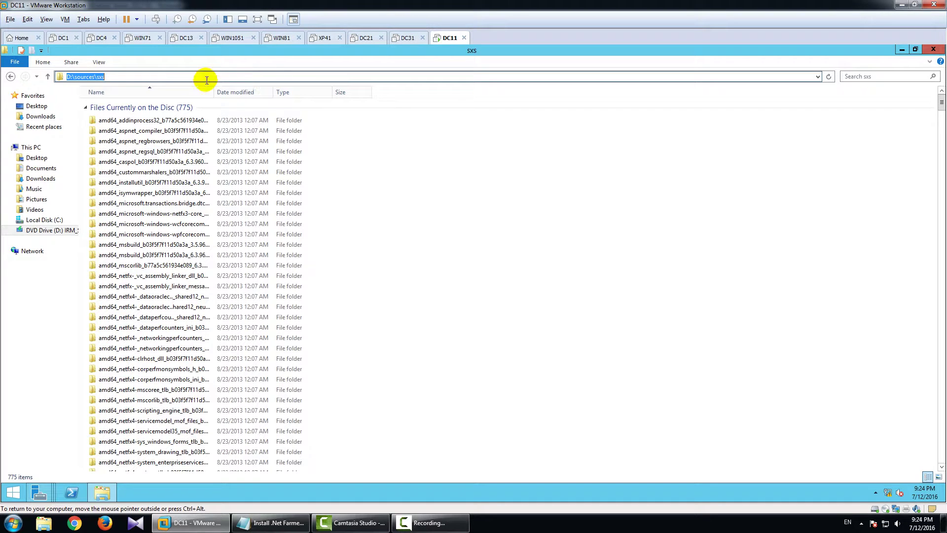
pyautogui.rightClick(88, 78)
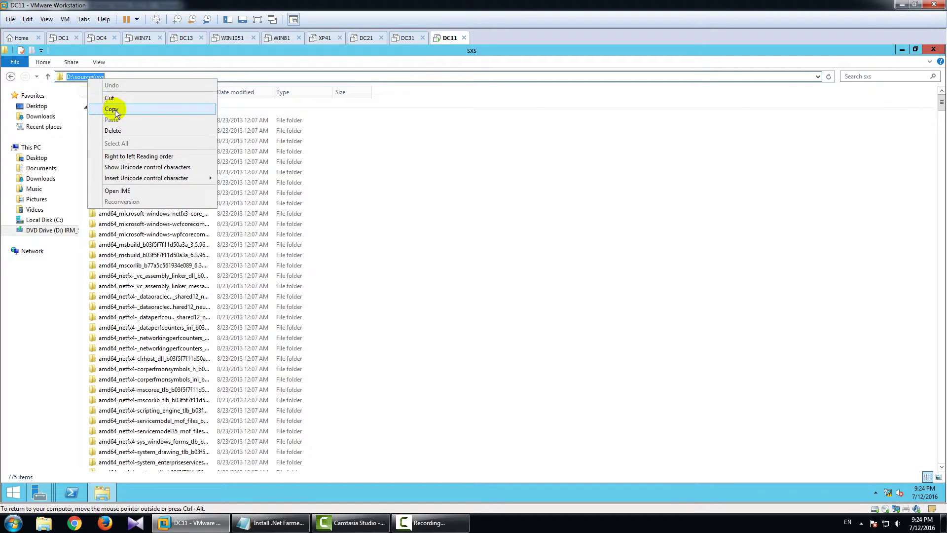
pyautogui.click(114, 108)
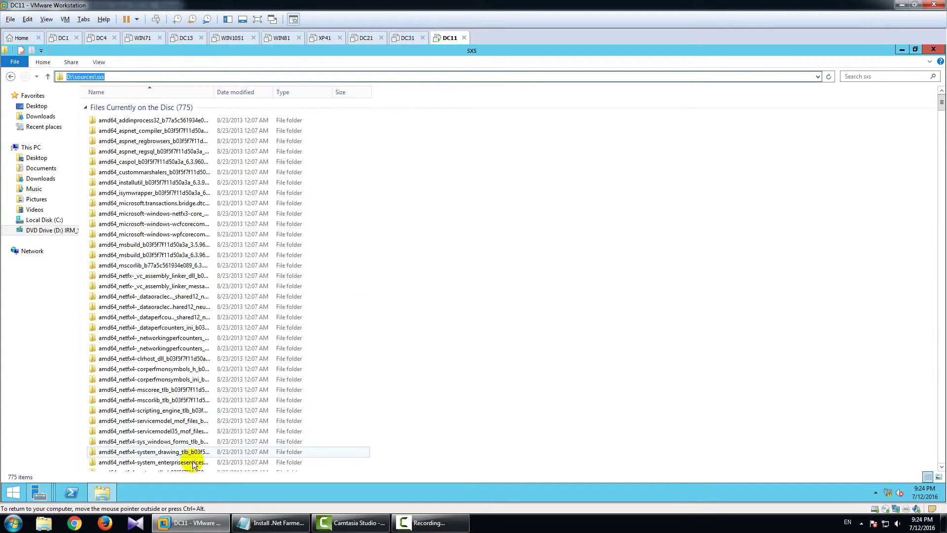
# Return to the Specify Alternate Source Path dialog and set the path to D:\sources\sxs, accepting it.
pyautogui.moveTo(48, 493)
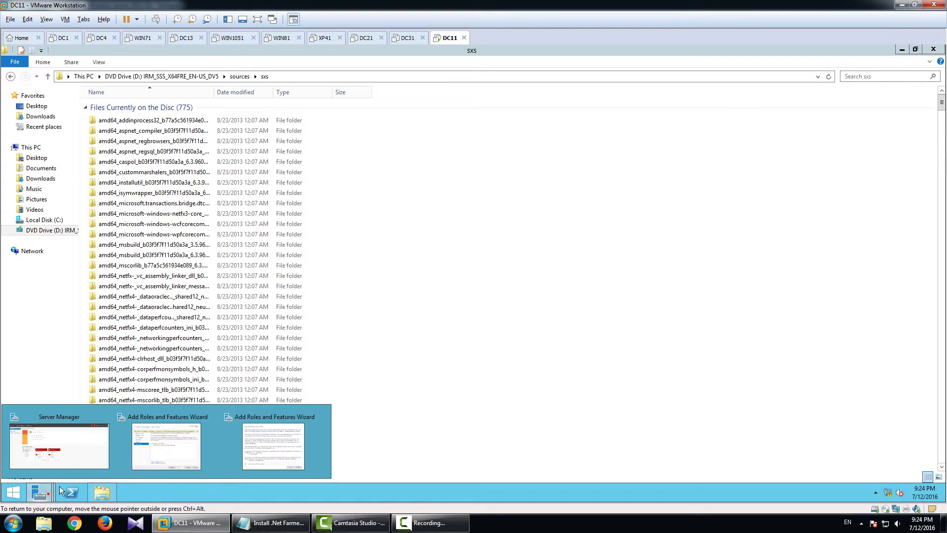
pyautogui.click(161, 448)
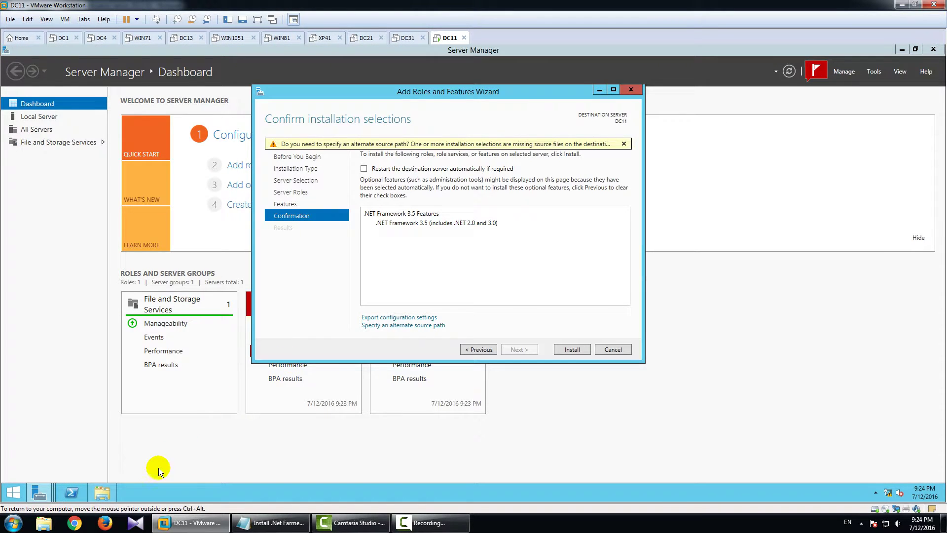
pyautogui.moveTo(39, 493)
pyautogui.click(242, 451)
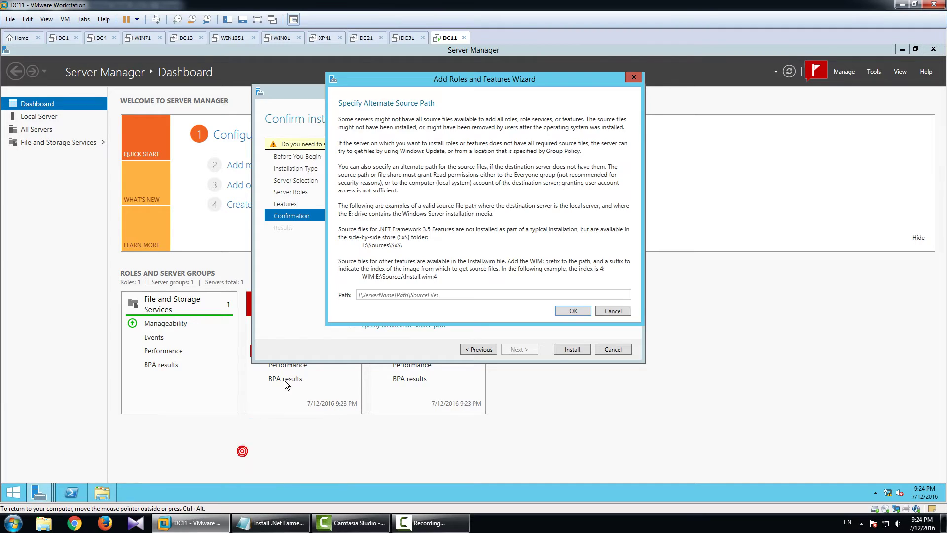
pyautogui.click(424, 294)
pyautogui.rightClick(425, 295)
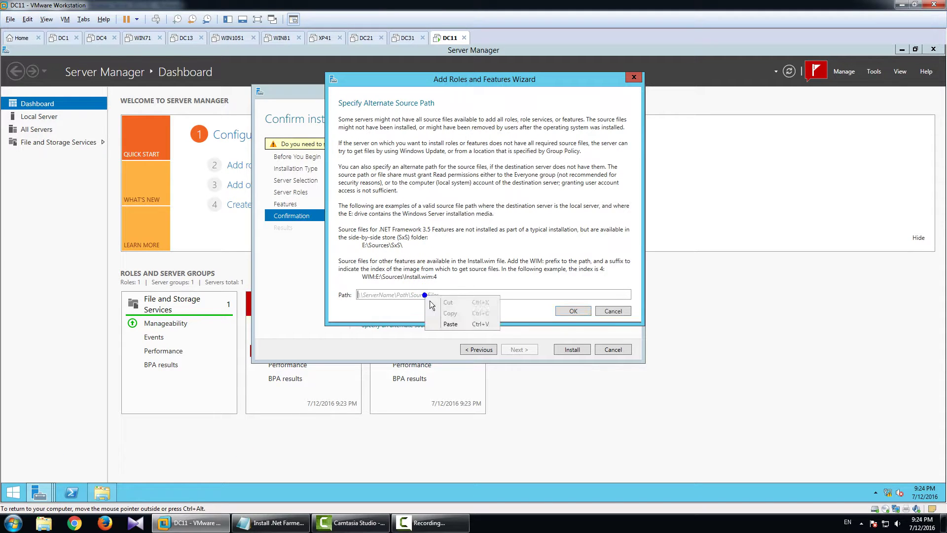
pyautogui.click(449, 323)
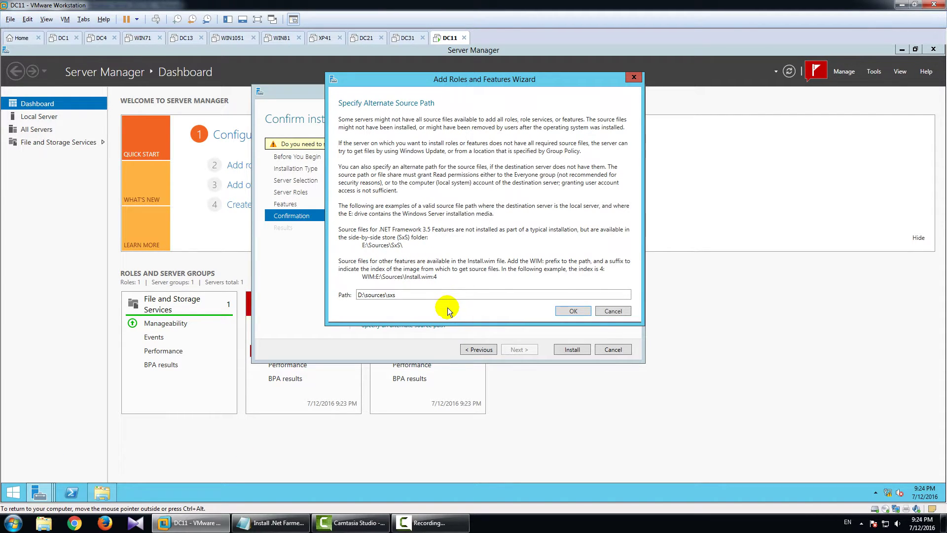
pyautogui.click(584, 312)
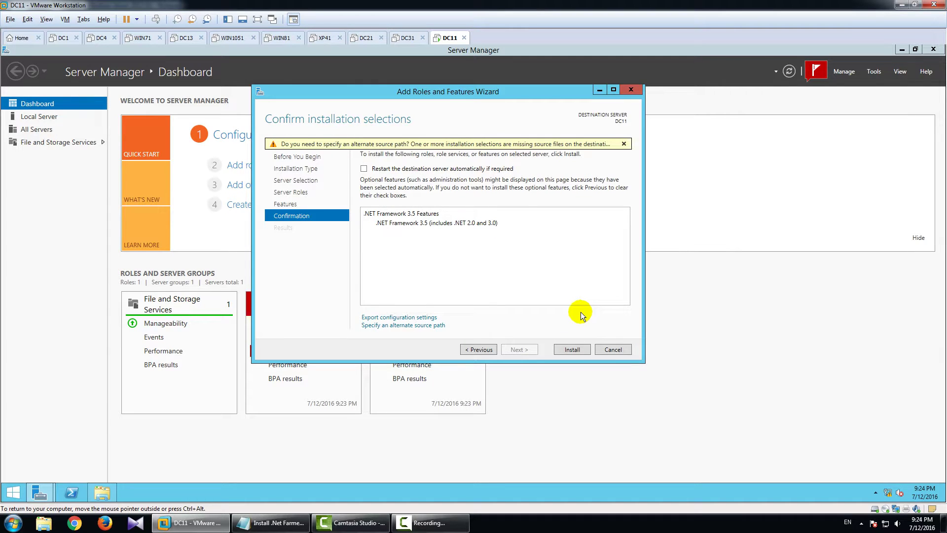
# Install the .NET Framework 3.5 Features, close the wizard and File Explorer once finished, and check the Server Manager notifications.
pyautogui.click(570, 348)
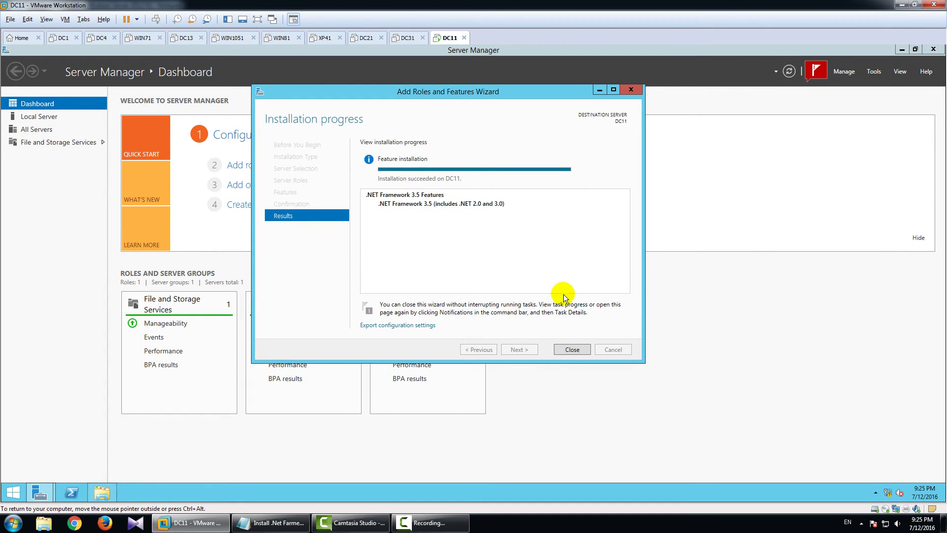
pyautogui.click(570, 349)
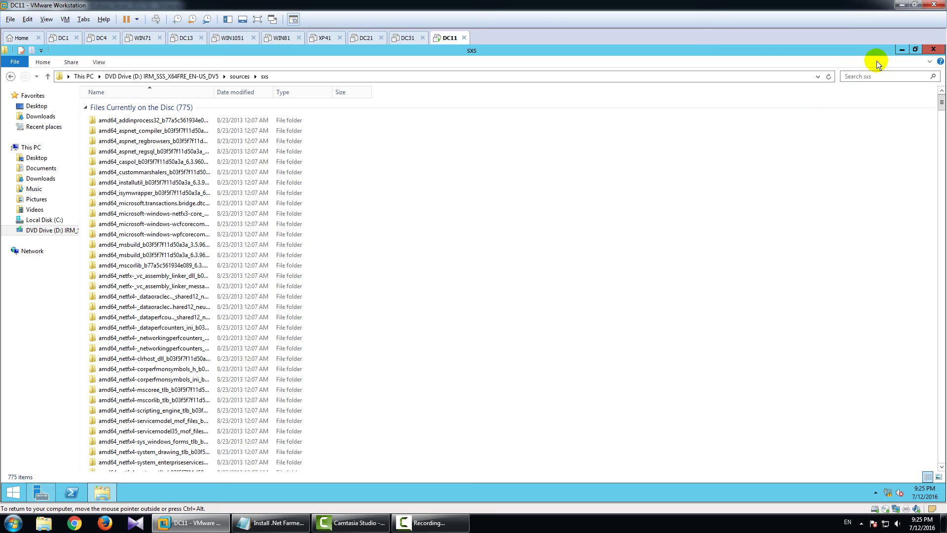
pyautogui.click(933, 49)
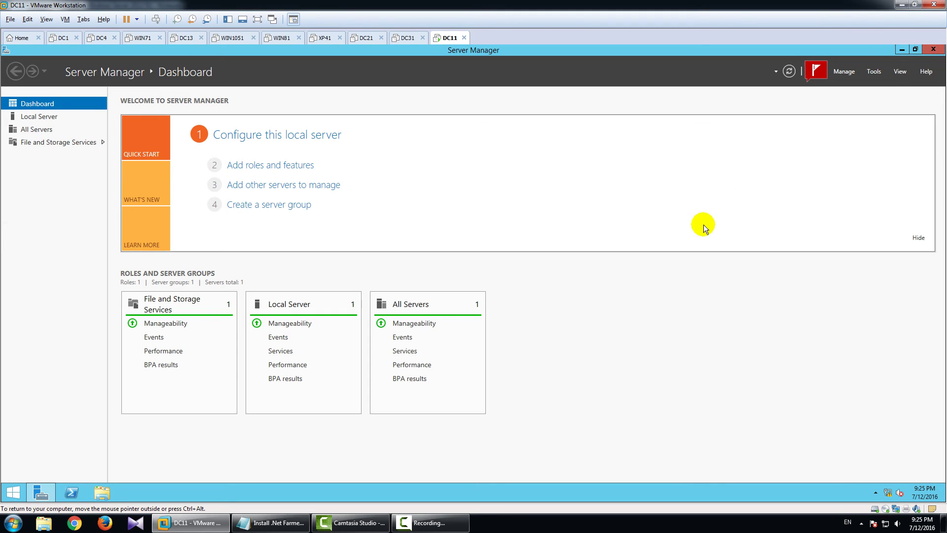
pyautogui.click(817, 70)
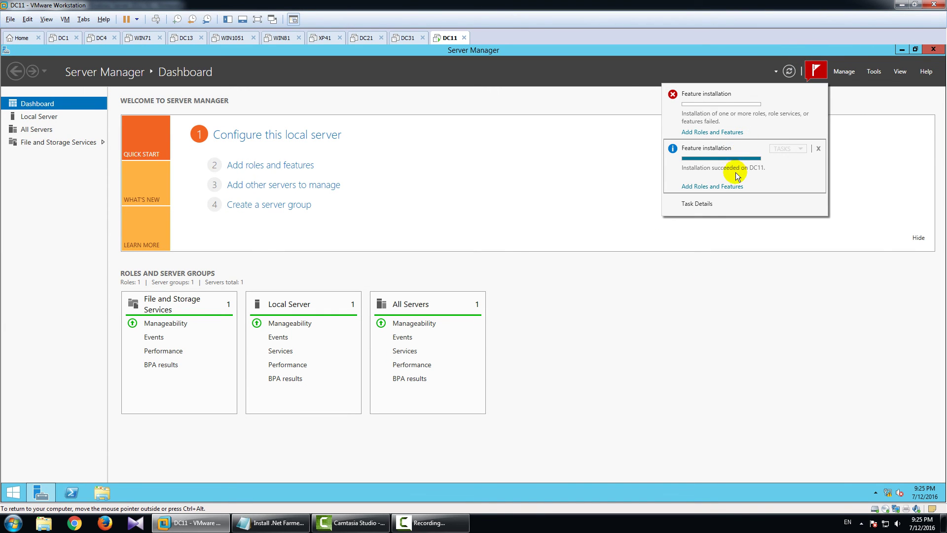